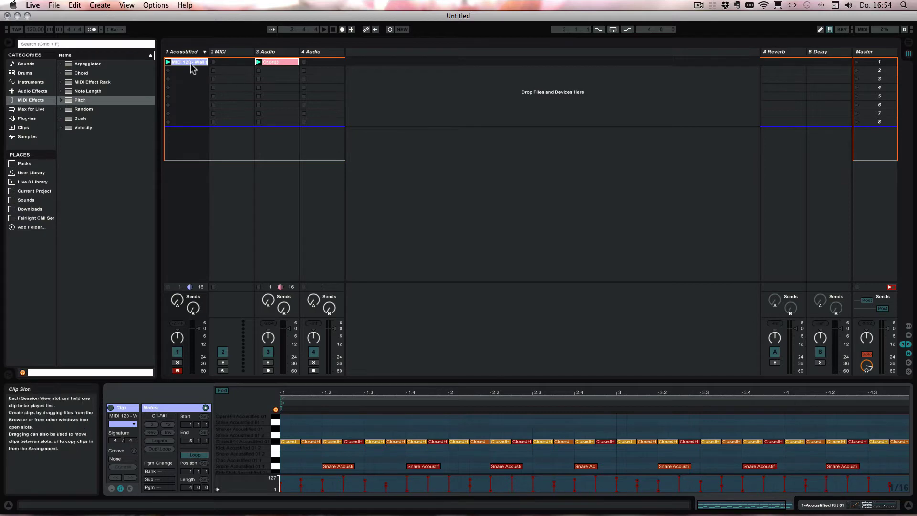
Select all drum clip notes, shift them up an octave, then back to C1–F#1.
left_click(301, 431)
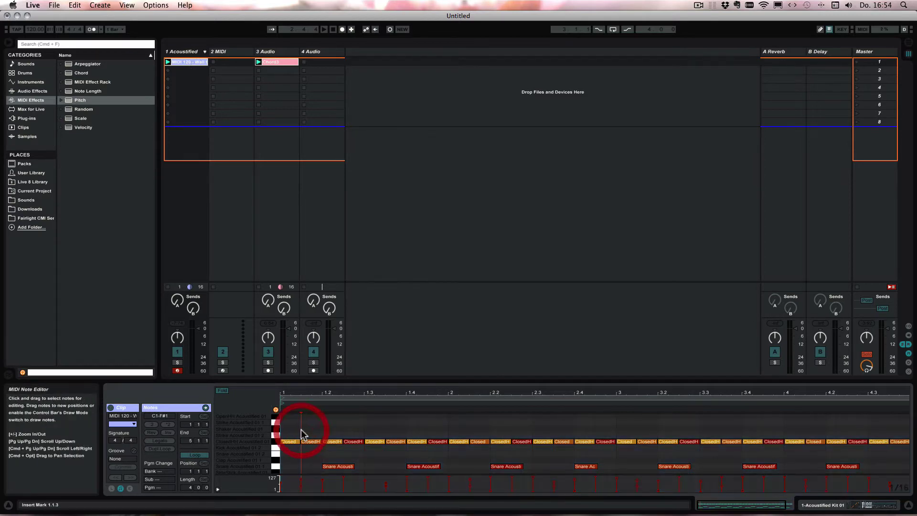
key("super+a")
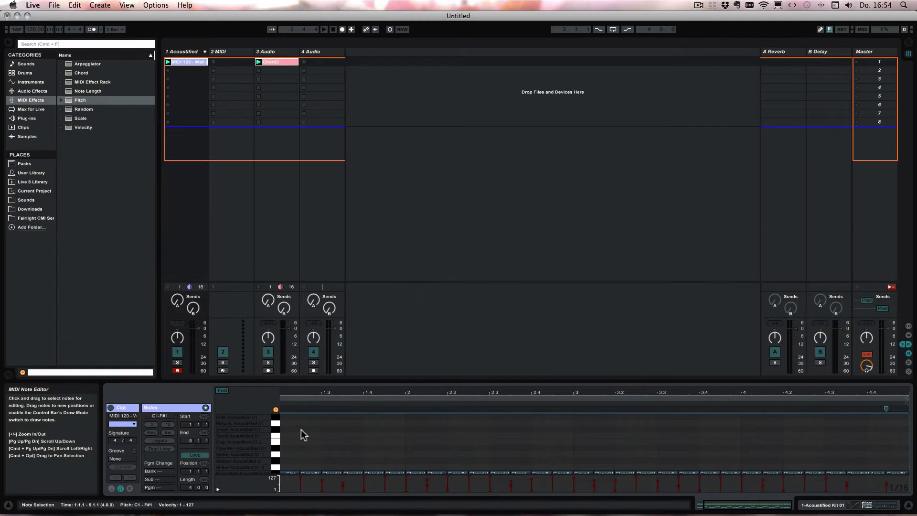
key("Up")
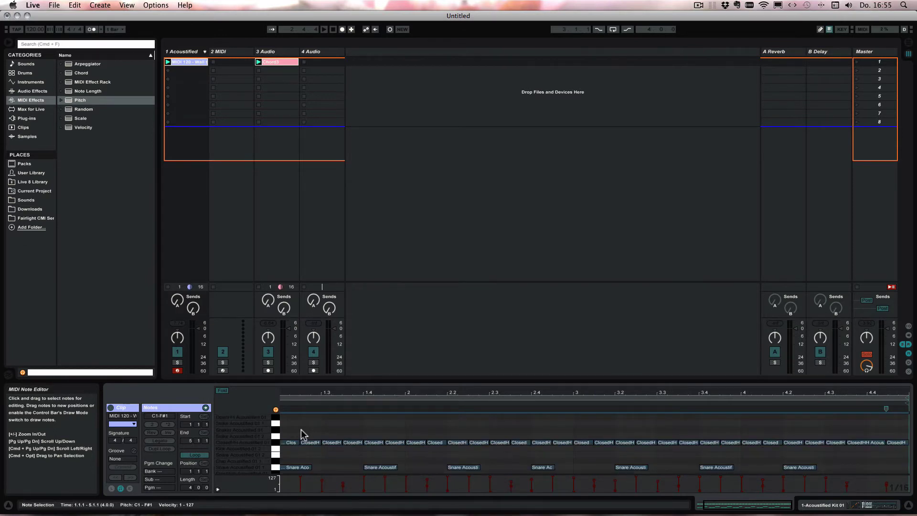
key("shift+Up")
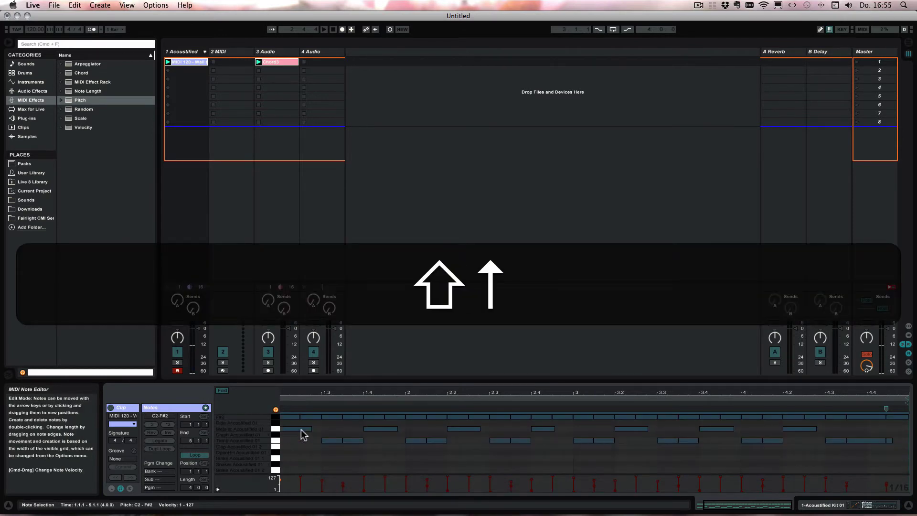
key("shift+Down")
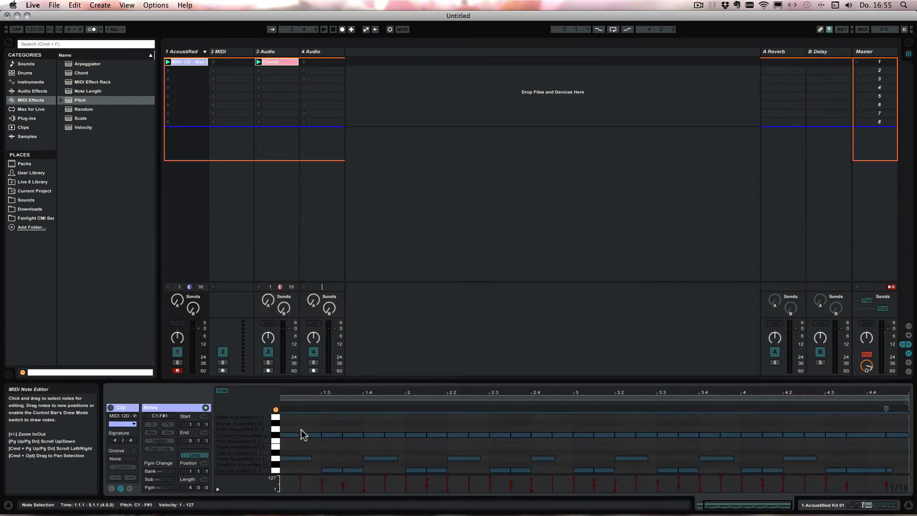
Transpose the Chord3 audio clip up 12 semitones, then back to 0 st.
left_click(280, 63)
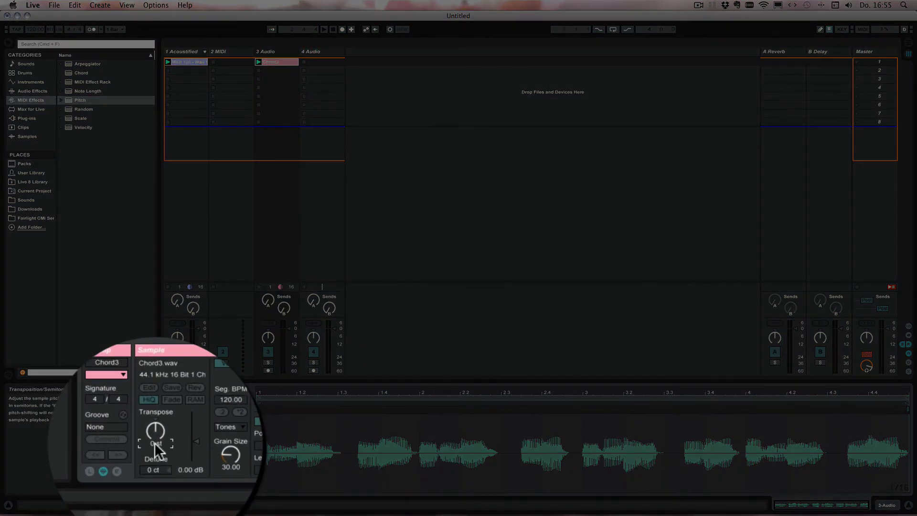
key("shift+Up")
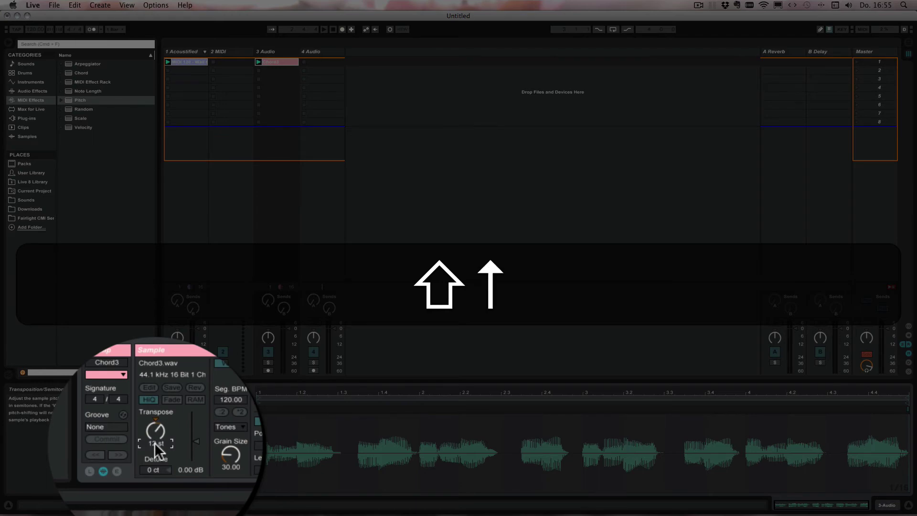
key("shift+Down")
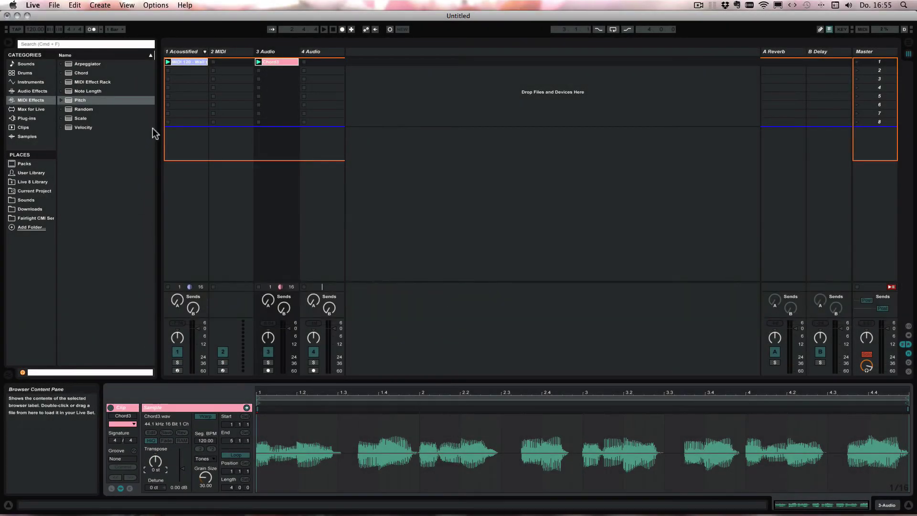
Show the drum track's devices and nudge the Pitch device up an octave, then down.
left_click(183, 52)
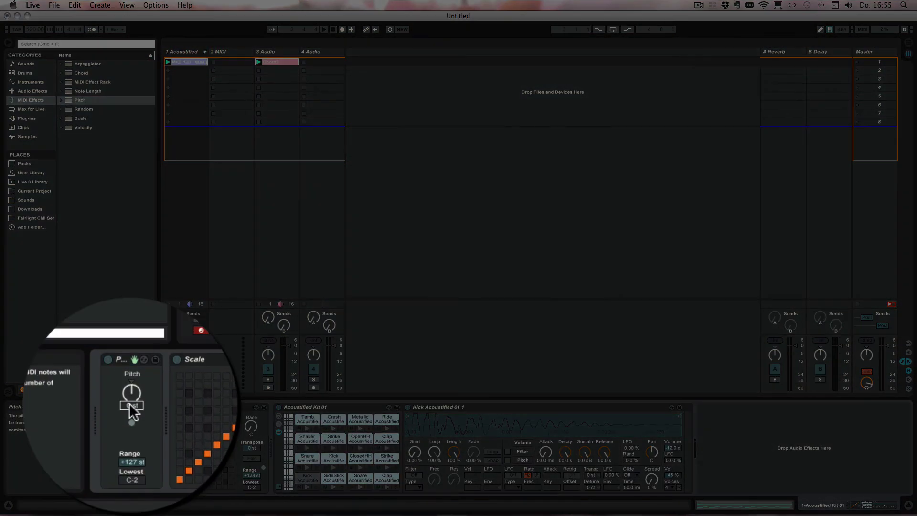
key("shift+Up")
key("shift+Down")
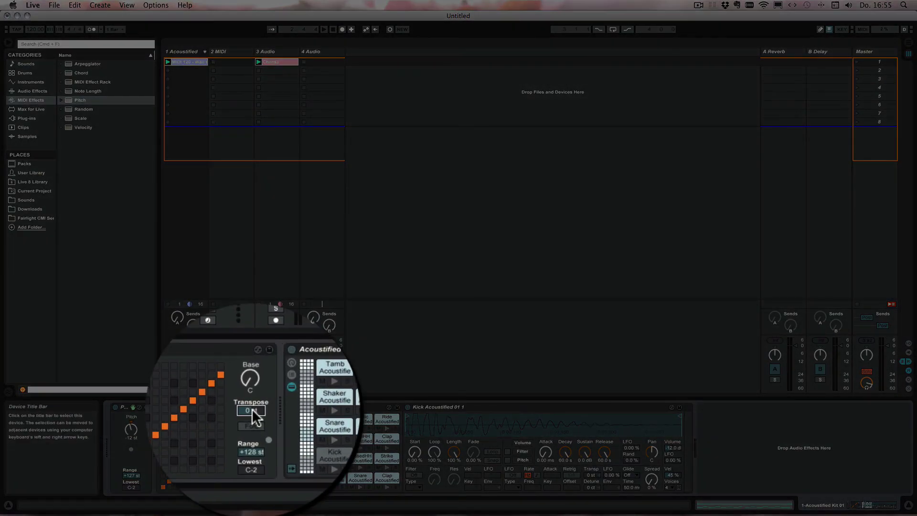
Set the Scale device's transpose to +12 st, then back to 0 st.
key("shift+Up")
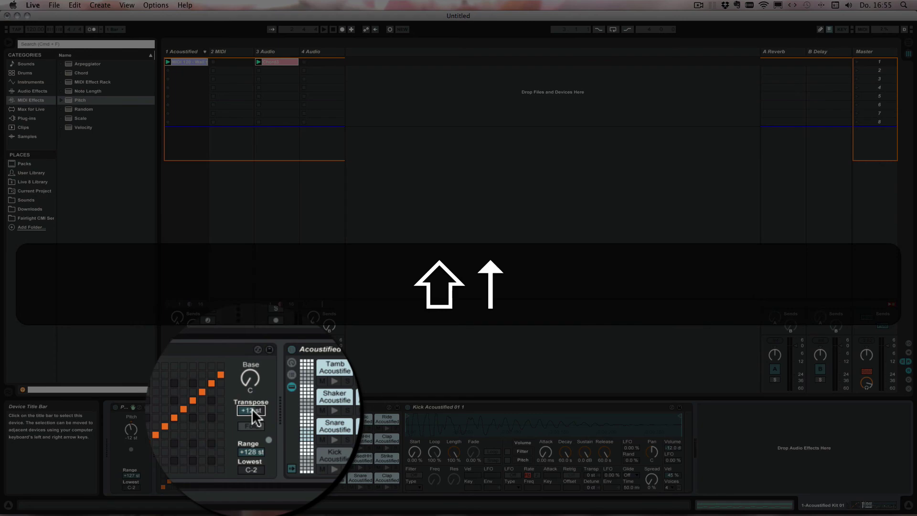
key("shift+Down")
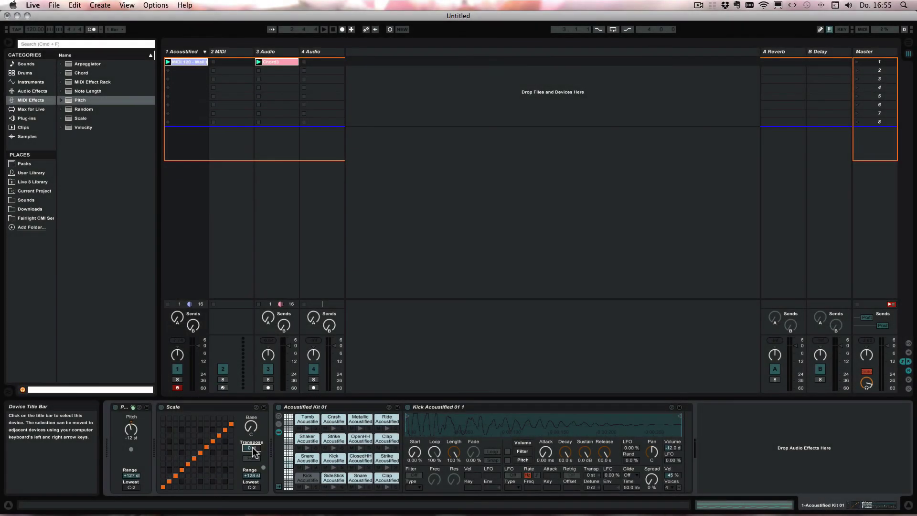